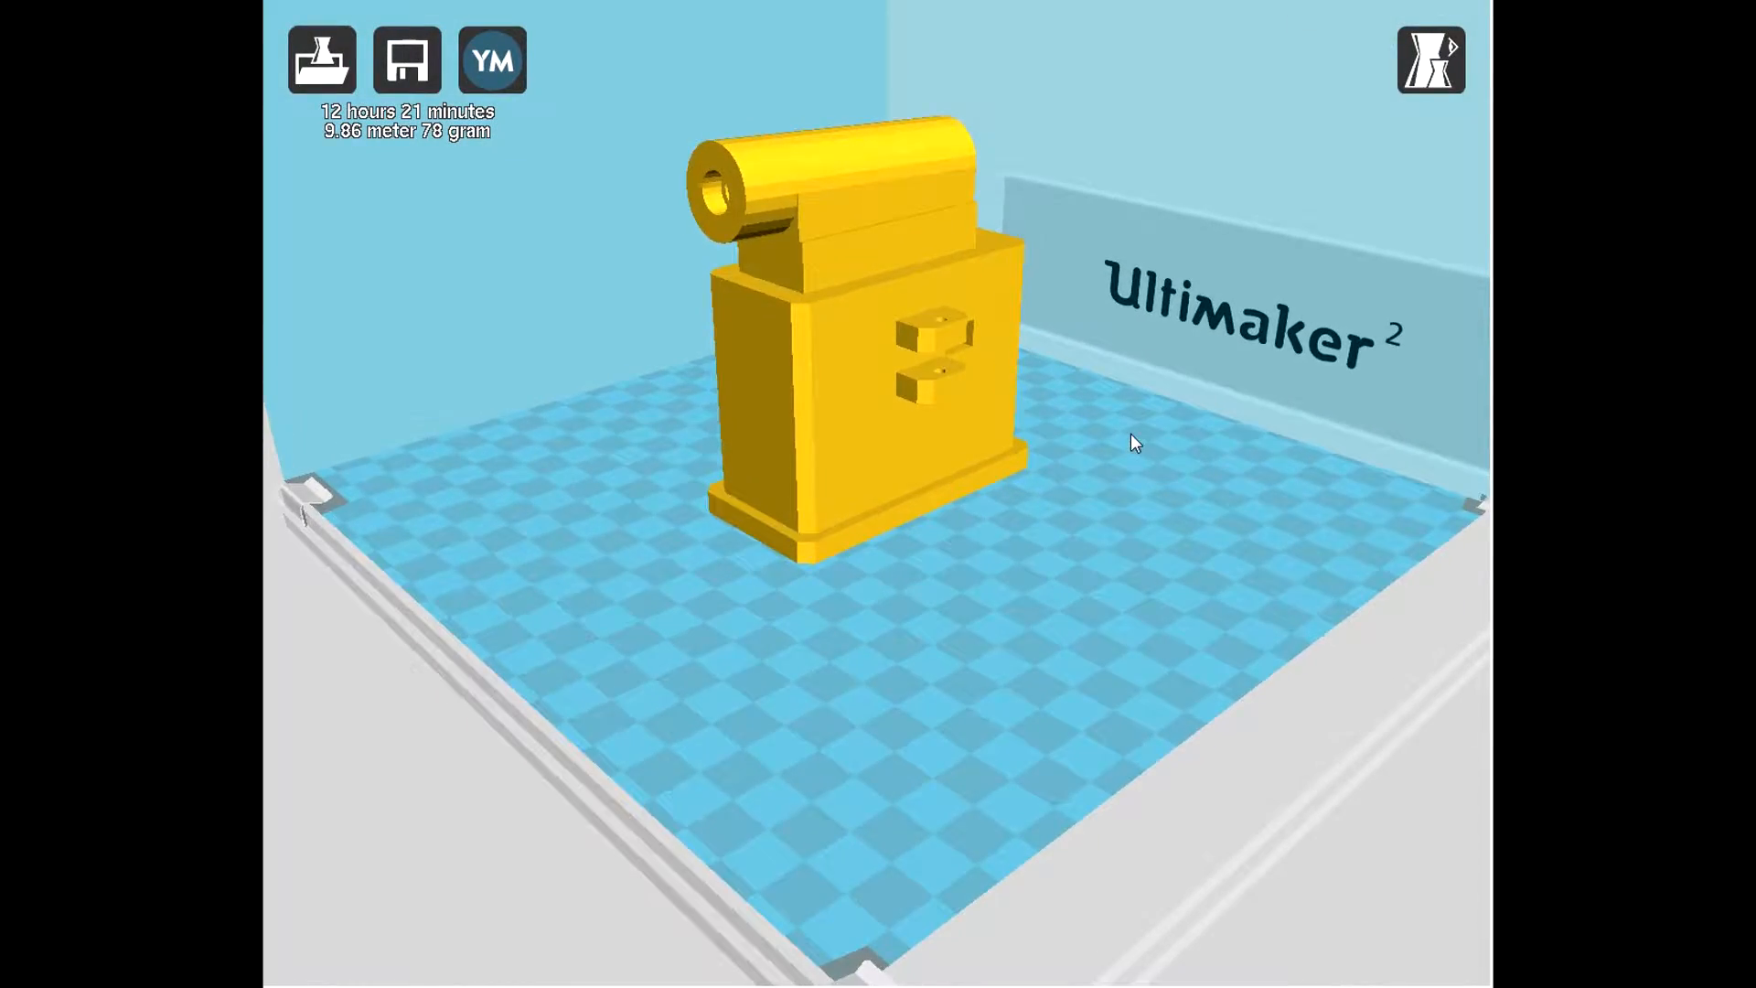
Orbit around the magazine holder and switch the view to X-ray rendering
mouse_move(1125, 434)
mouse_down()
mouse_move(857, 459)
mouse_move(665, 445)
mouse_up()
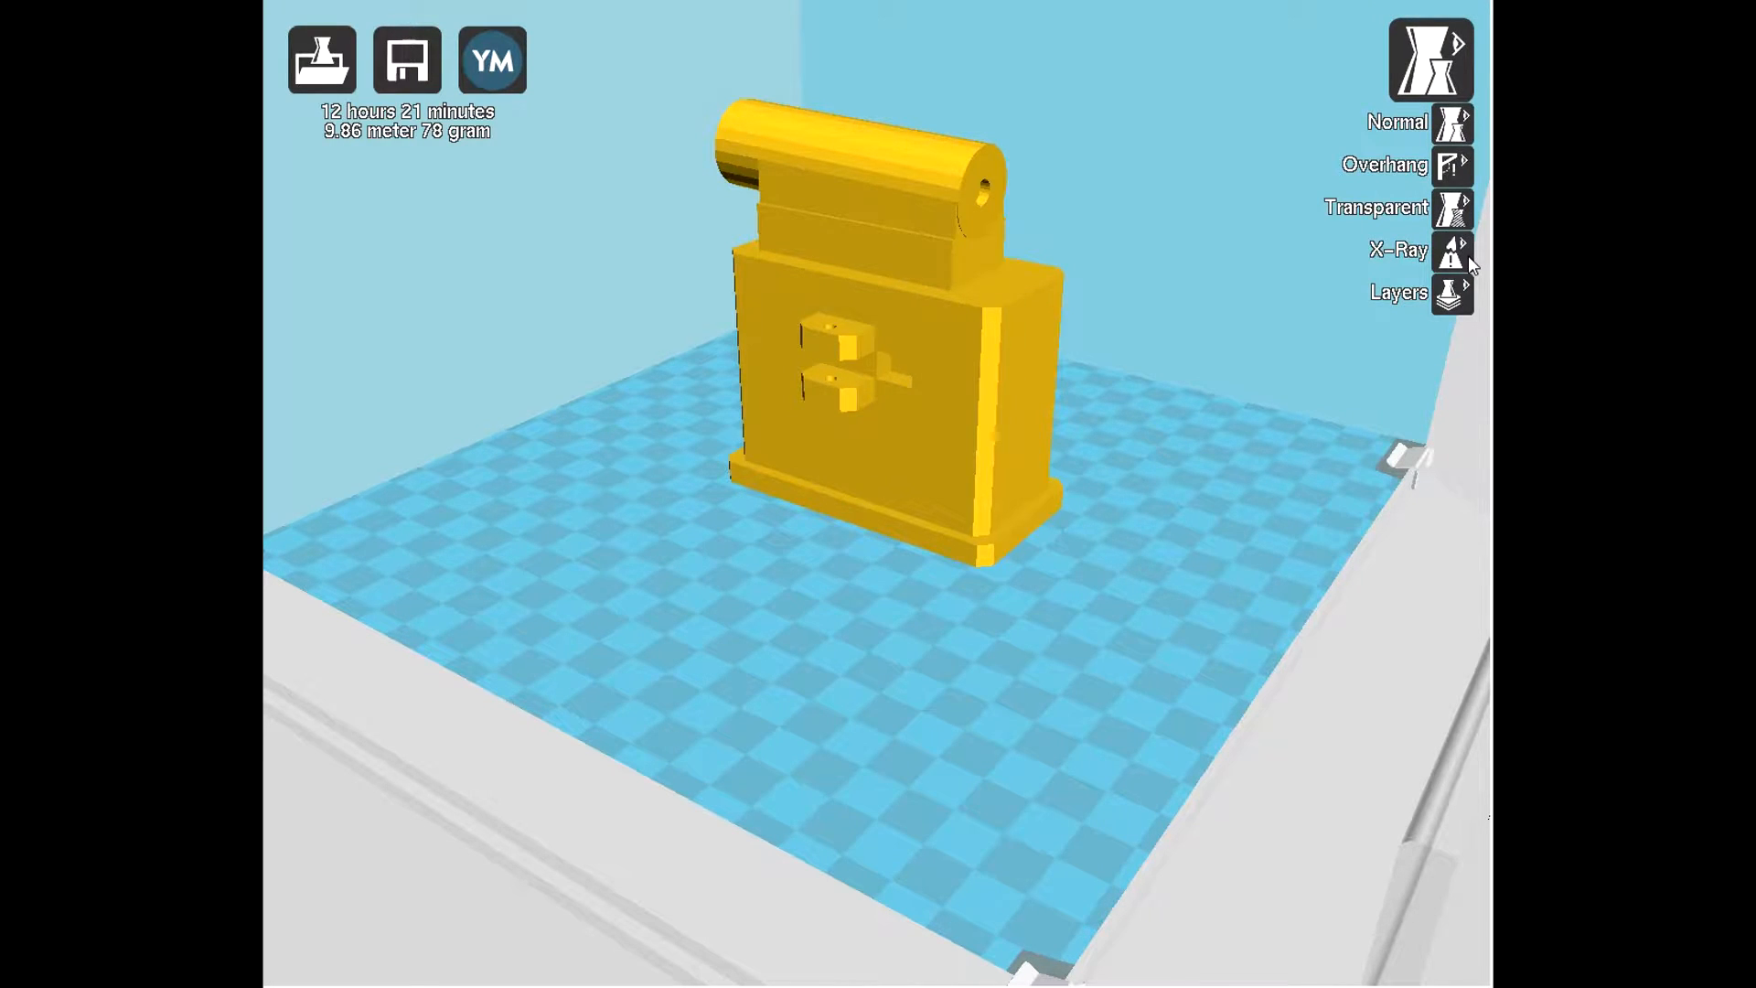
click(1463, 252)
Inspect the X-ray view from another angle, return to Normal, then show it as Transparent
mouse_move(802, 136)
mouse_down()
mouse_move(860, 155)
mouse_move(1051, 123)
mouse_move(1141, 158)
mouse_move(1240, 166)
mouse_move(1341, 141)
mouse_move(1017, 165)
mouse_move(888, 146)
mouse_move(905, 151)
mouse_up()
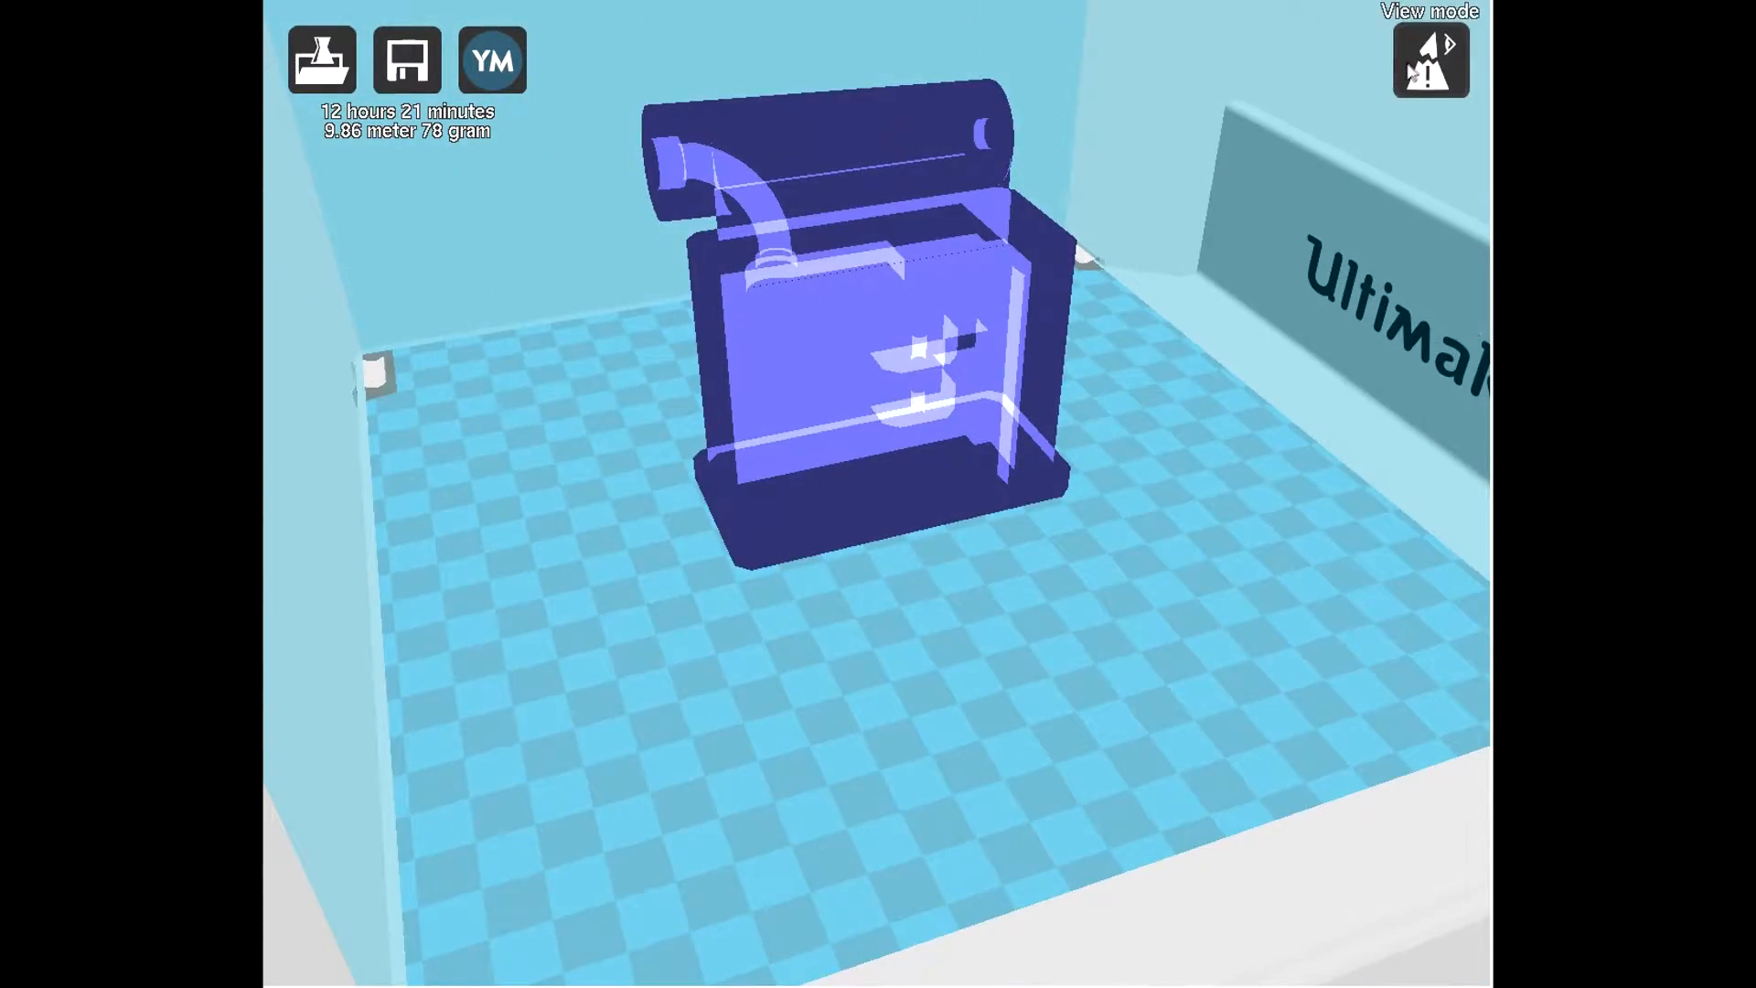
click(1450, 122)
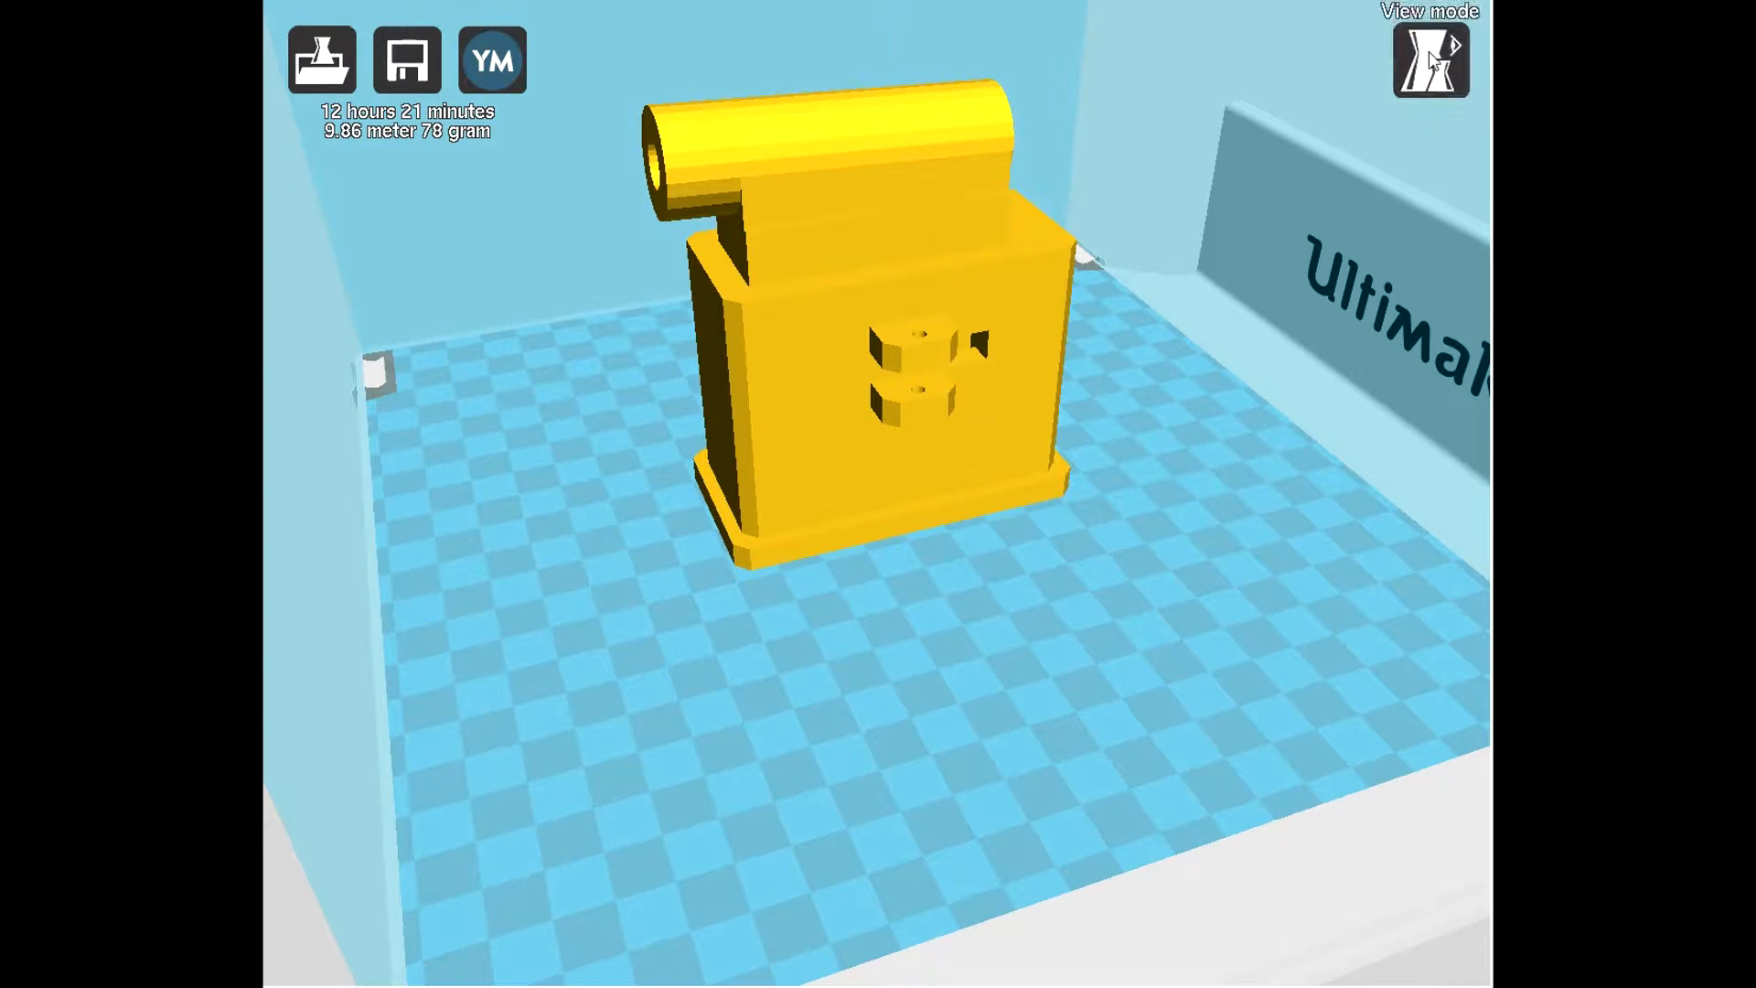
click(1450, 210)
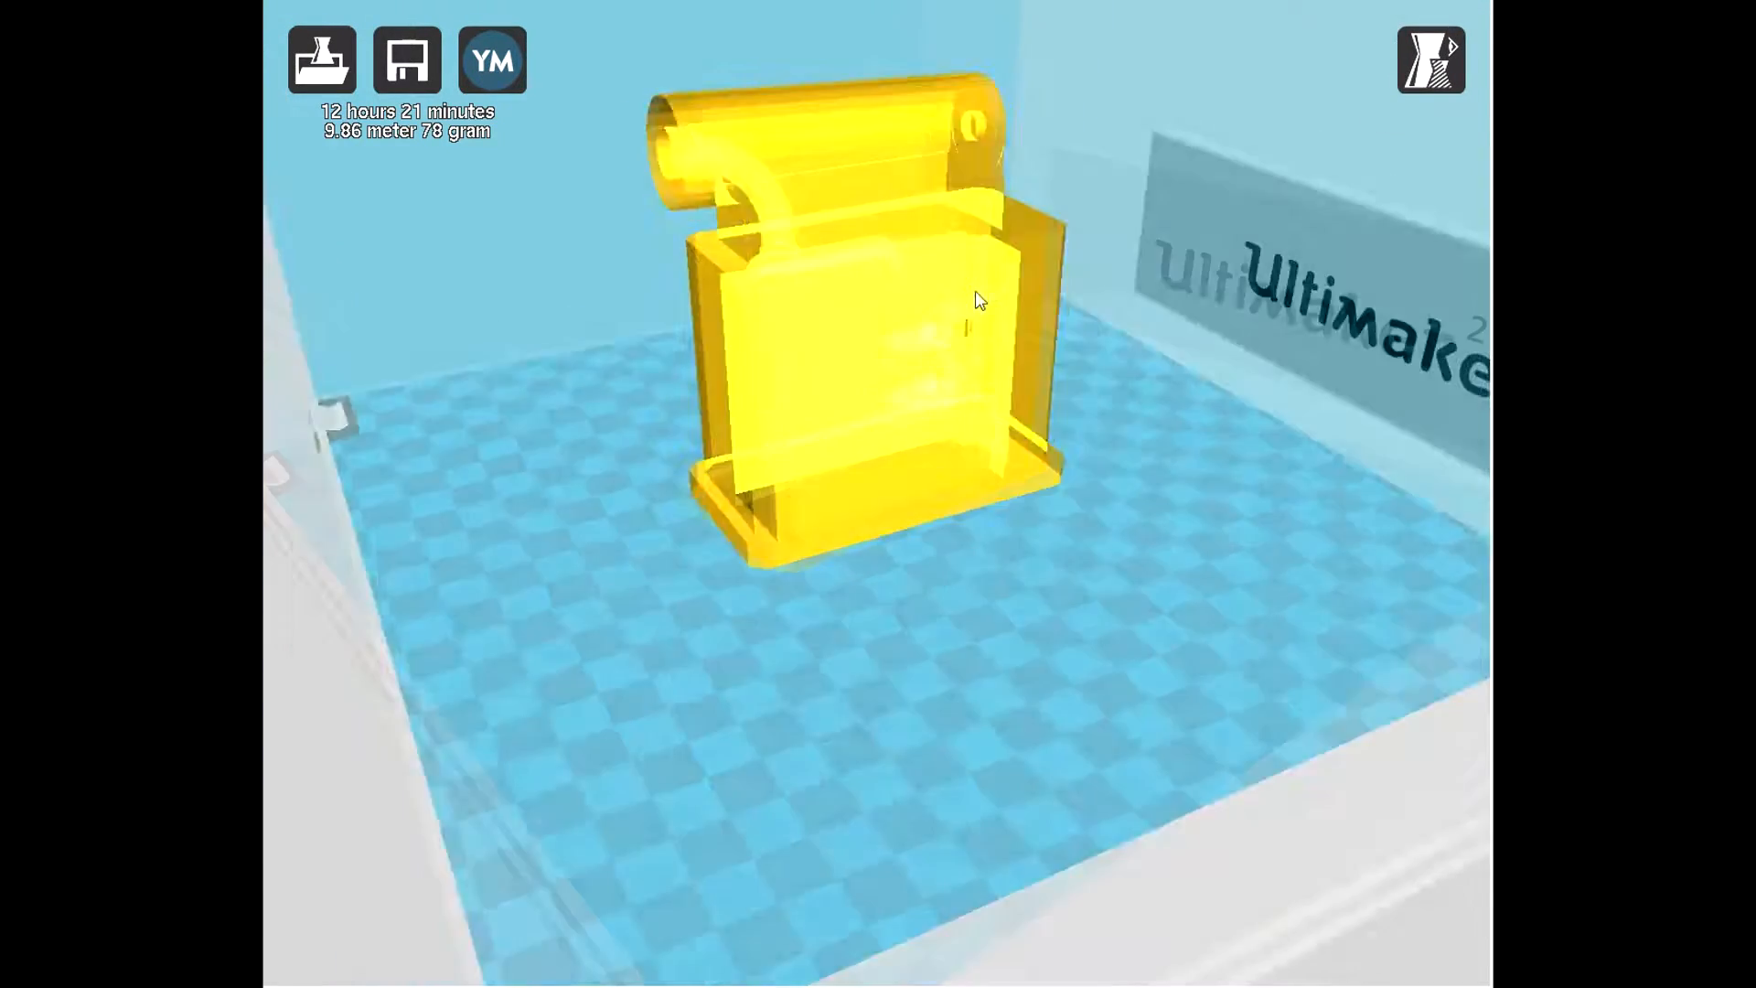